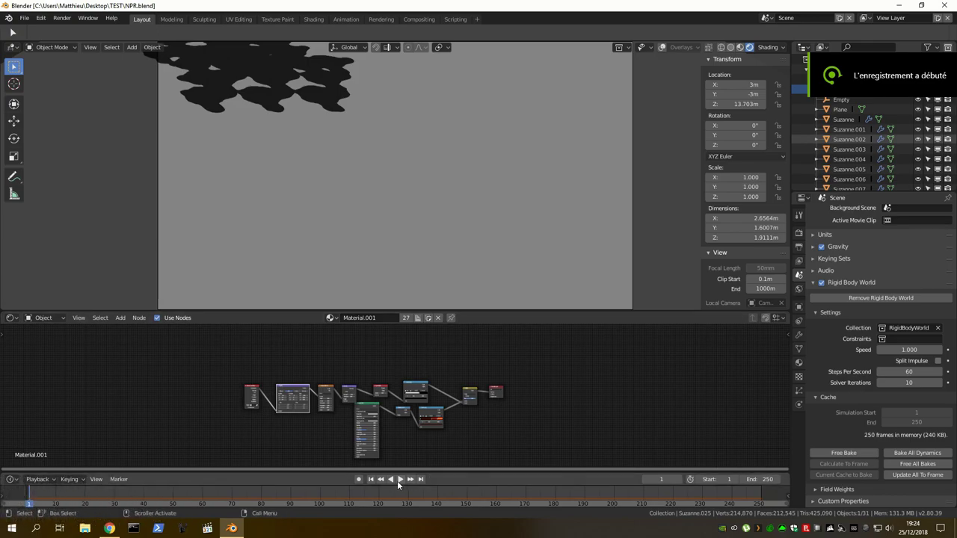
- Play, pause and resume the rigid-body monkey drop, then scrub back and forth to frame 137
{"action": "left_click", "coordinate": [399, 481]}
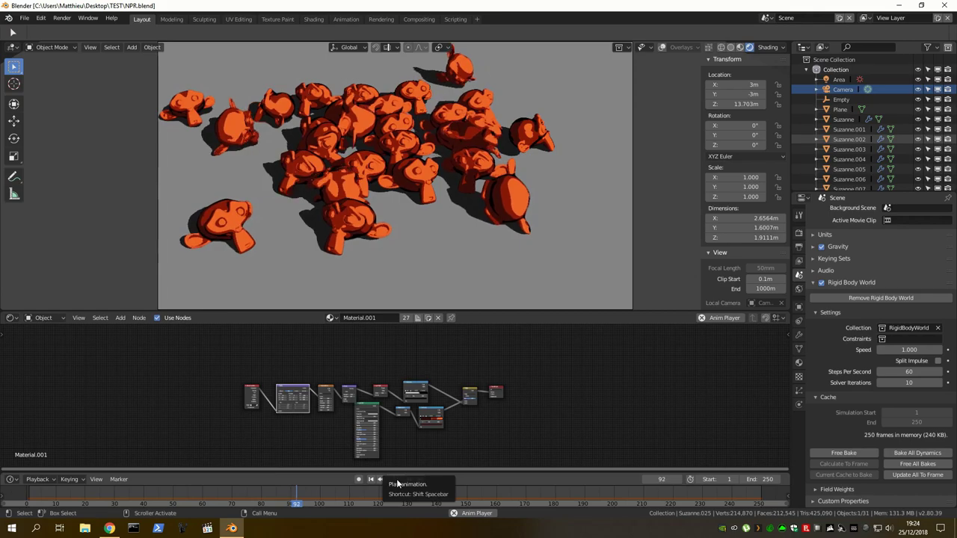
{"action": "left_click", "coordinate": [399, 481]}
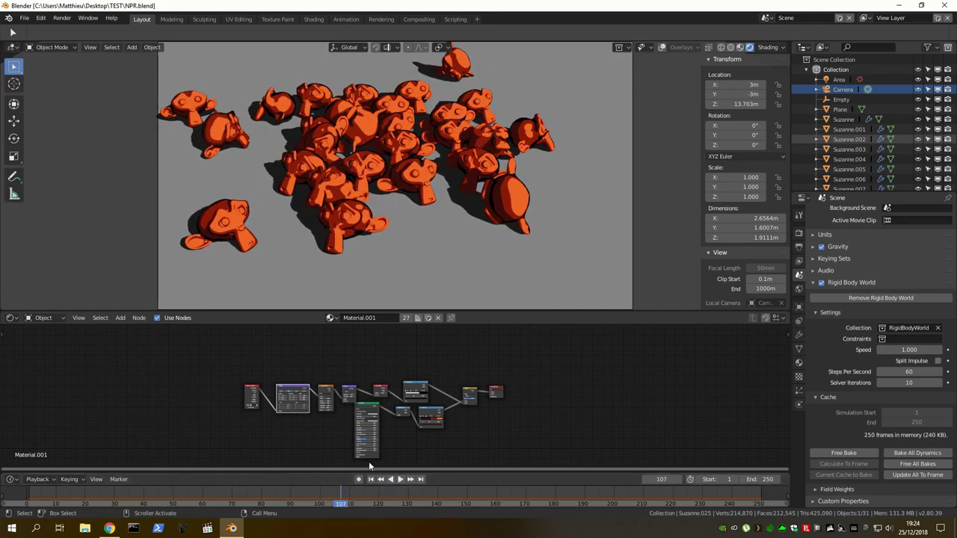
{"action": "key", "text": "space"}
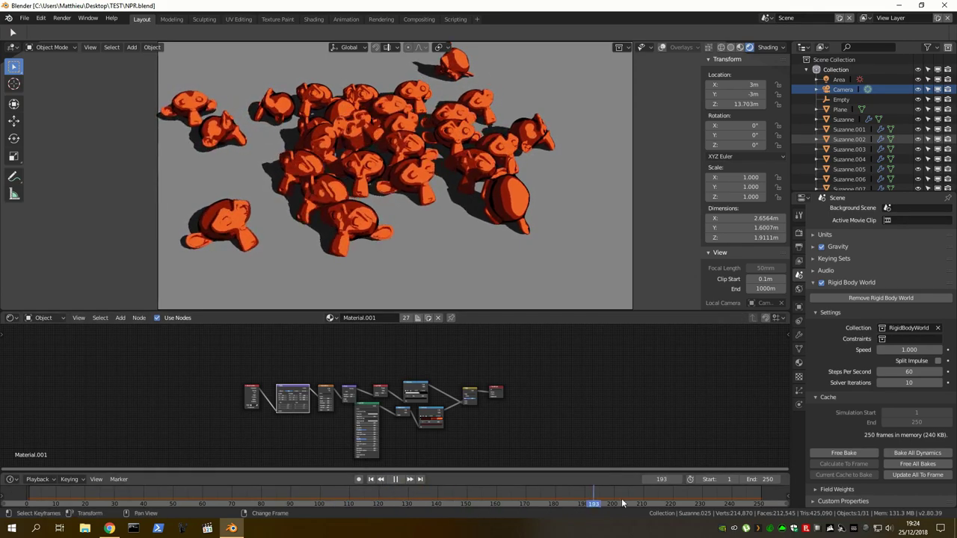
{"action": "left_click", "coordinate": [228, 504]}
{"action": "left_click_drag", "start_coordinate": [228, 503], "coordinate": [94, 491]}
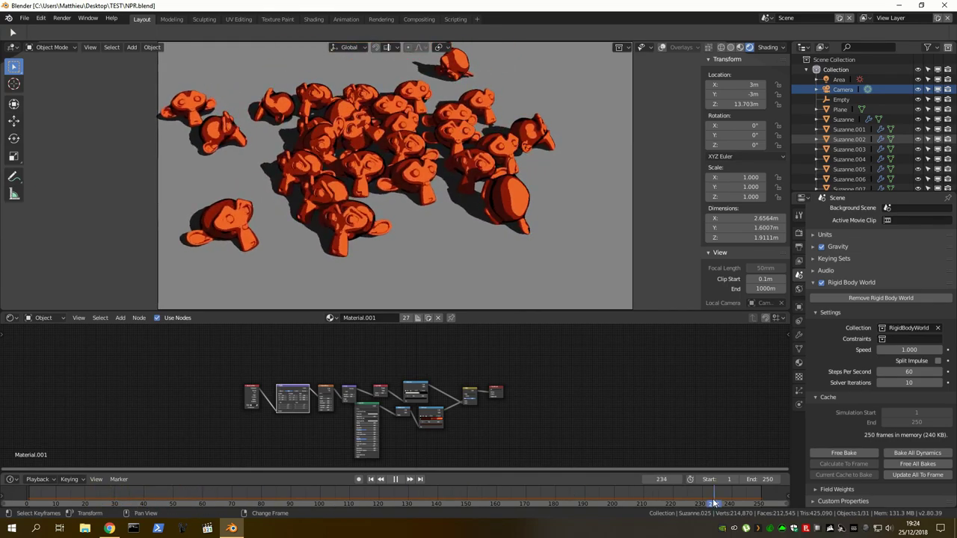
{"action": "mouse_move", "coordinate": [247, 499]}
{"action": "left_mouse_down"}
{"action": "mouse_move", "coordinate": [439, 499]}
{"action": "mouse_move", "coordinate": [150, 505]}
{"action": "left_mouse_up"}
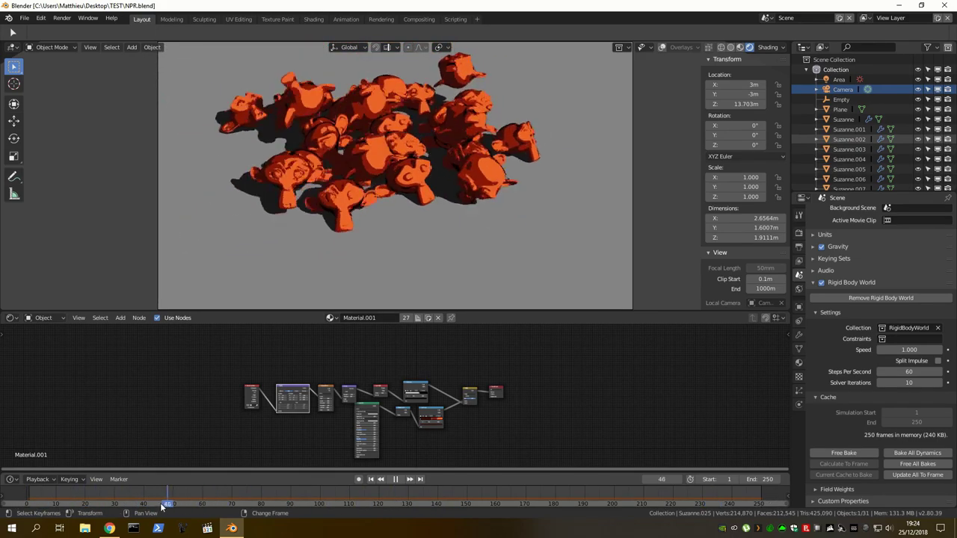
- Insert a Hue/Saturation/Value node between ColorRamp and Multiply and drag its Hue to make monkeys green
{"action": "scroll", "coordinate": [475, 422], "scroll_direction": "up", "scroll_amount": 1}
{"action": "scroll", "coordinate": [474, 422], "scroll_direction": "up", "scroll_amount": 1}
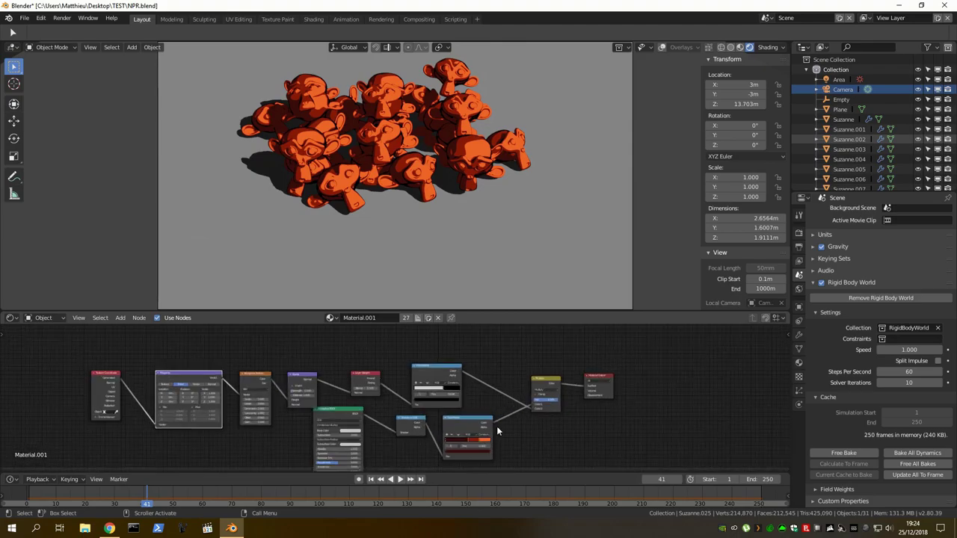
{"action": "scroll", "coordinate": [414, 388], "scroll_direction": "up", "scroll_amount": 1}
{"action": "scroll", "coordinate": [414, 387], "scroll_direction": "up", "scroll_amount": 2}
{"action": "middle_click_drag", "start_coordinate": [430, 382], "coordinate": [393, 446]}
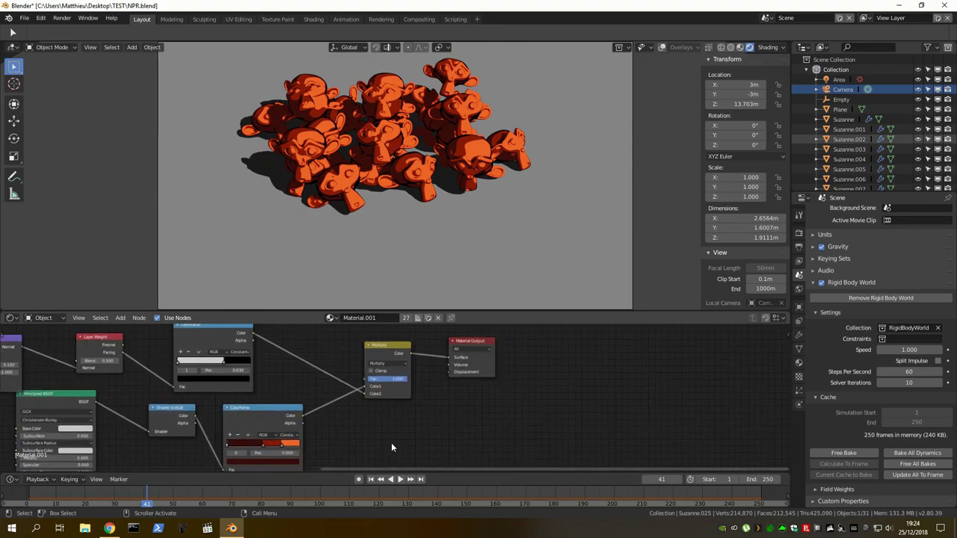
{"action": "key", "text": "shift+a"}
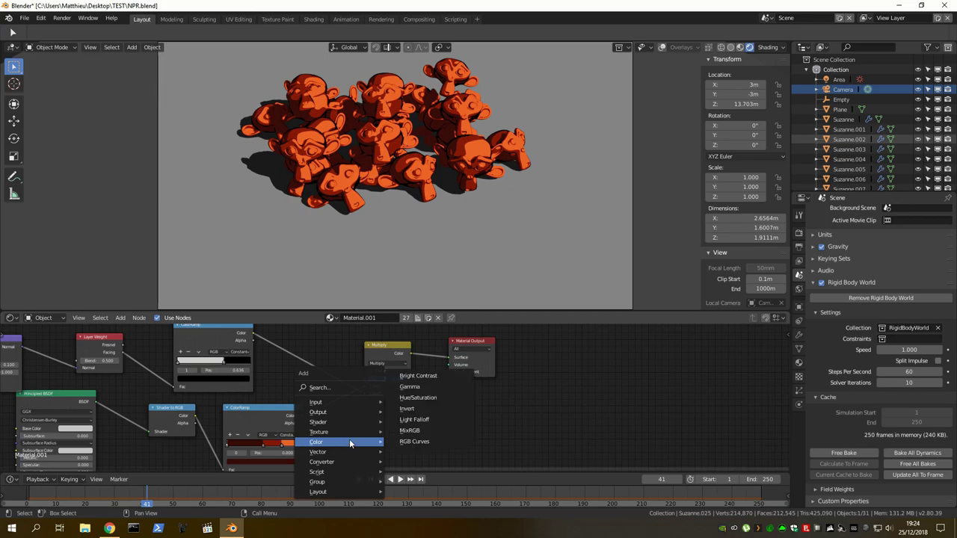
{"action": "left_click", "coordinate": [418, 397]}
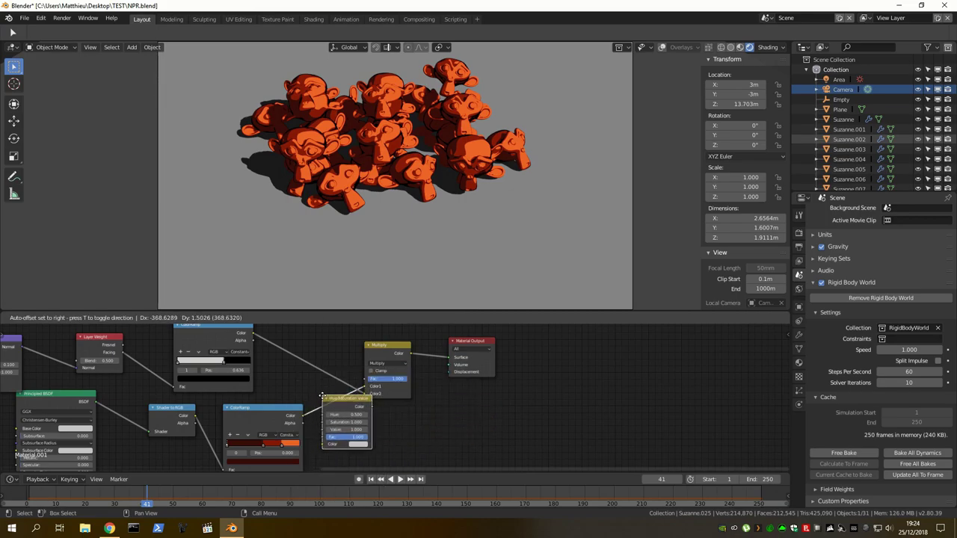
{"action": "left_click", "coordinate": [330, 394]}
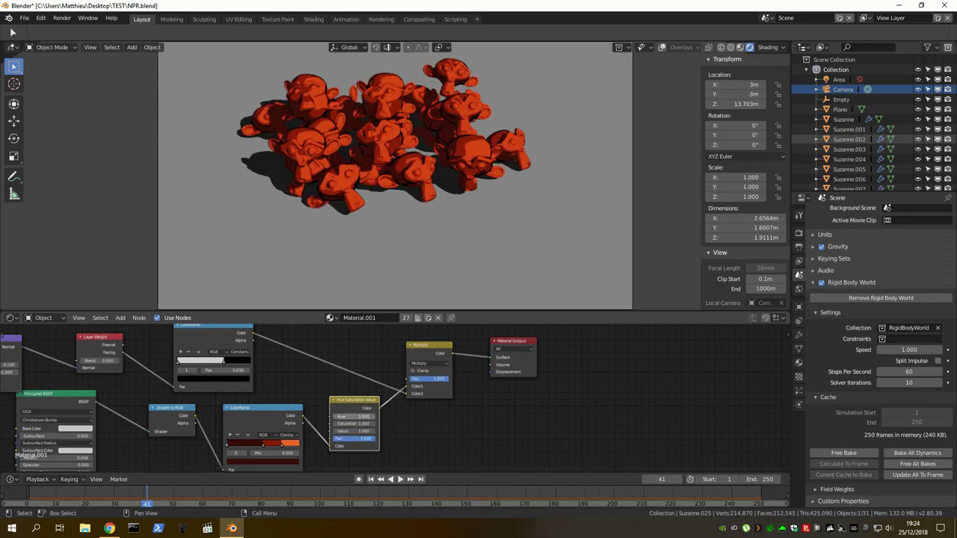
{"action": "left_click_drag", "start_coordinate": [353, 417], "coordinate": [373, 417]}
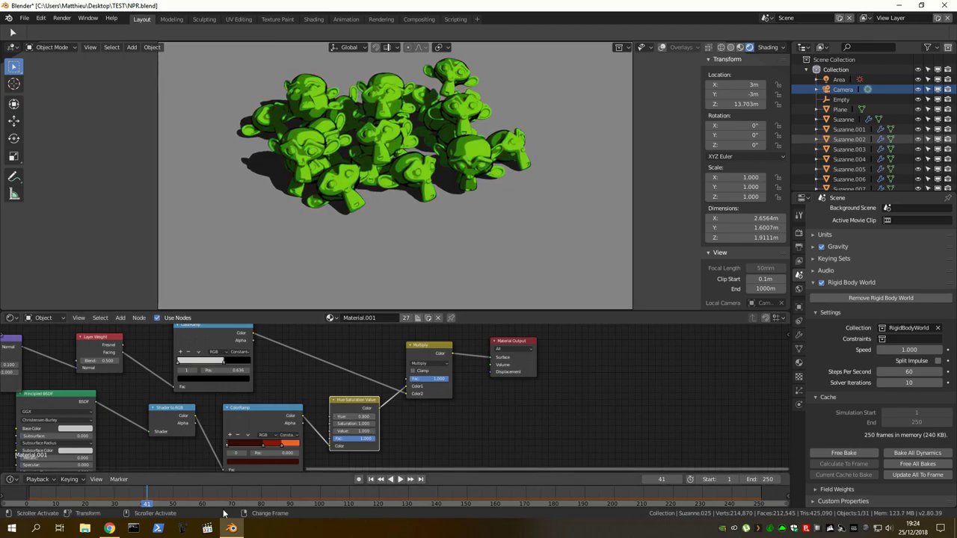
- Stop playback at frame 70 and cycle the Hue through orange-red, purple, blue and cyan
{"action": "key", "text": "space"}
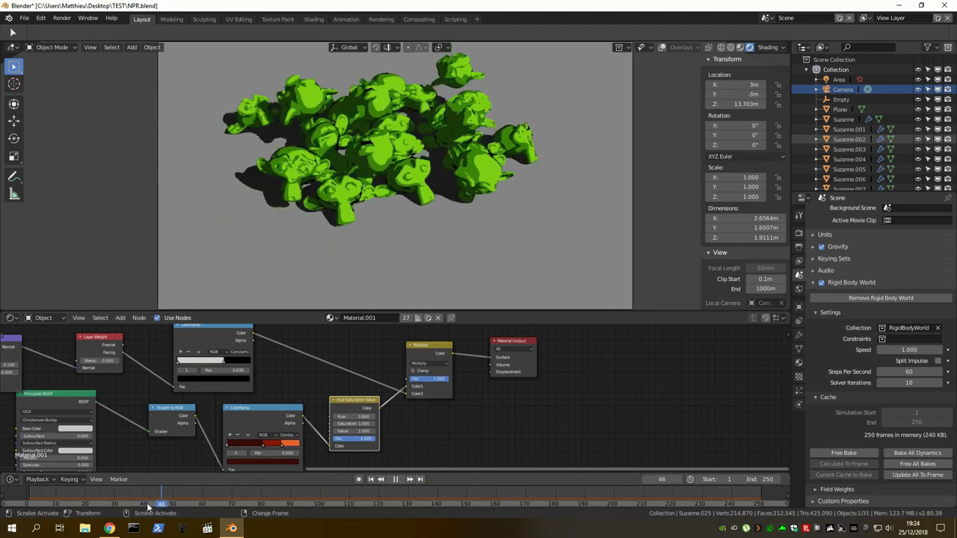
{"action": "left_click_drag", "start_coordinate": [193, 493], "coordinate": [89, 506]}
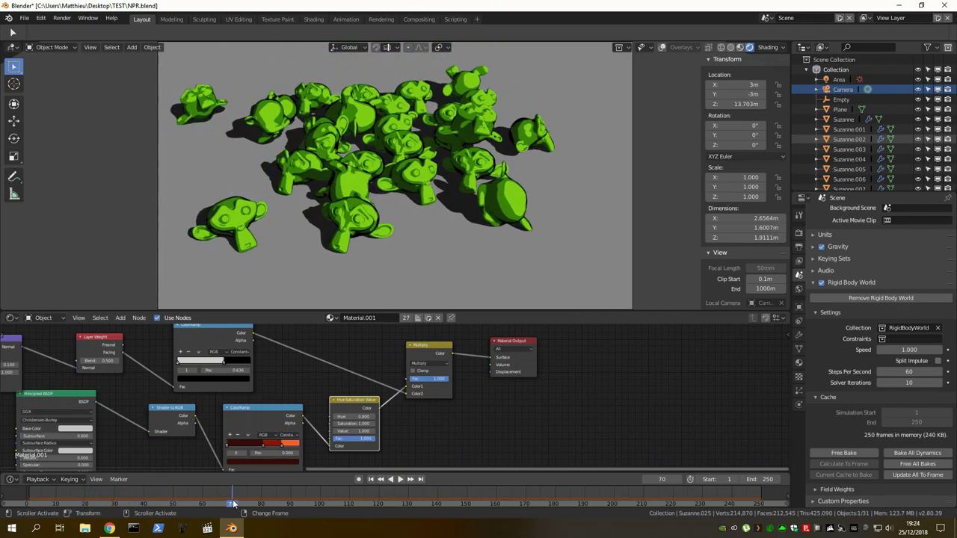
{"action": "key", "text": "space"}
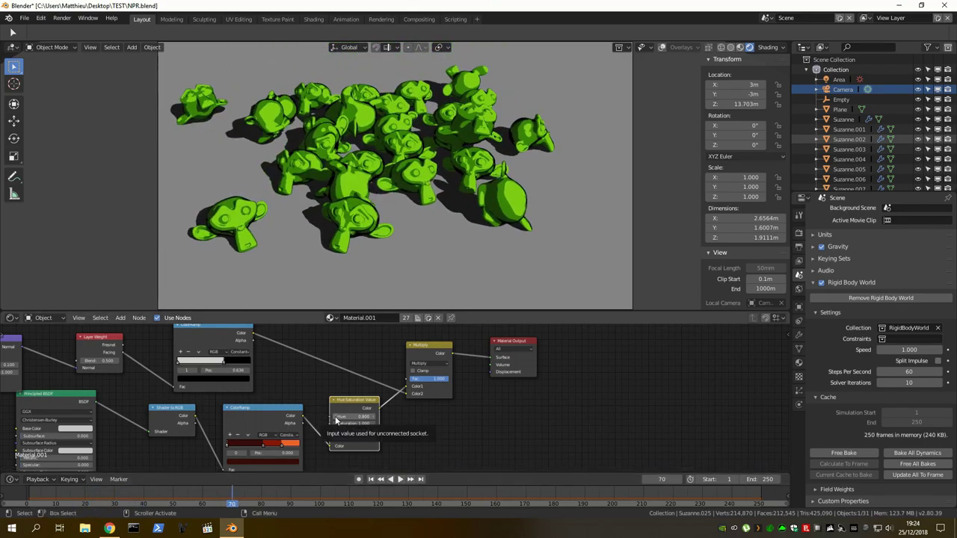
{"action": "left_click", "coordinate": [335, 421]}
{"action": "left_click", "coordinate": [336, 420]}
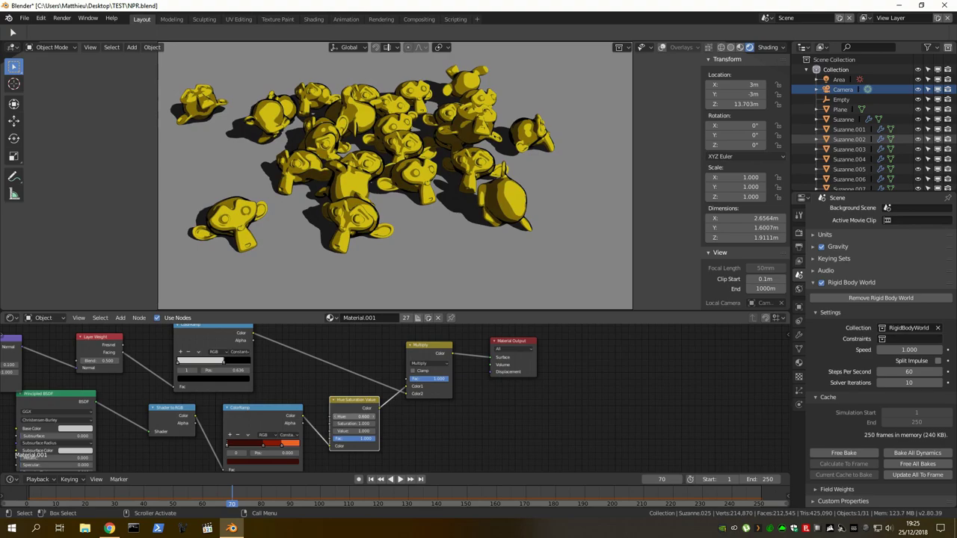
{"action": "left_click", "coordinate": [335, 421]}
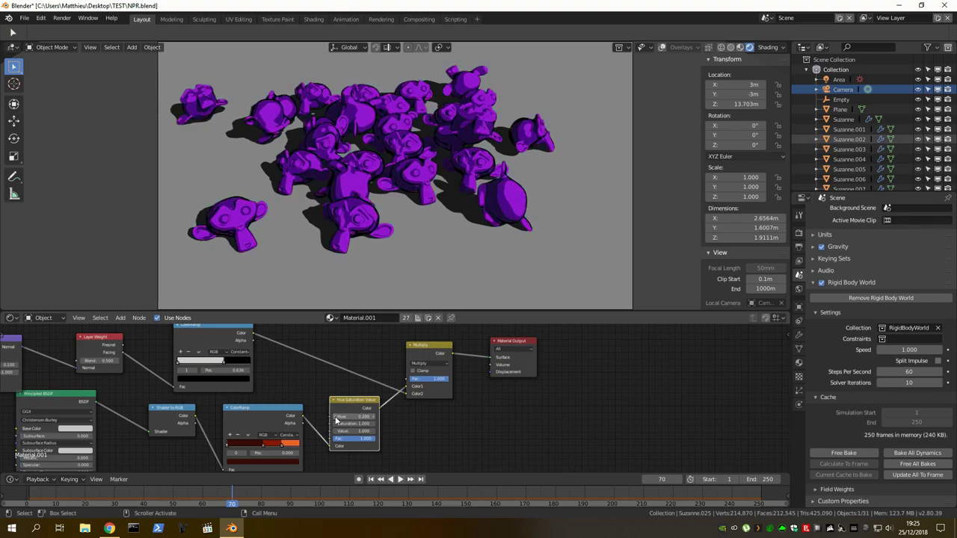
{"action": "left_click", "coordinate": [336, 420]}
{"action": "left_click", "coordinate": [336, 420]}
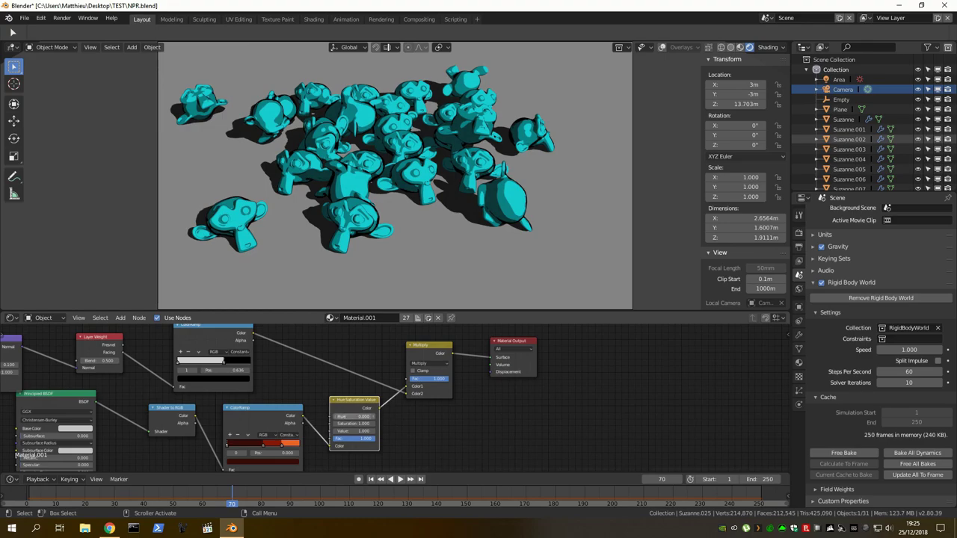
{"action": "left_click_drag", "start_coordinate": [336, 420], "coordinate": [336, 420]}
- Set the Hue back to bright green and replay the simulation to frame 240
{"action": "left_click", "coordinate": [336, 417]}
{"action": "left_click", "coordinate": [335, 422]}
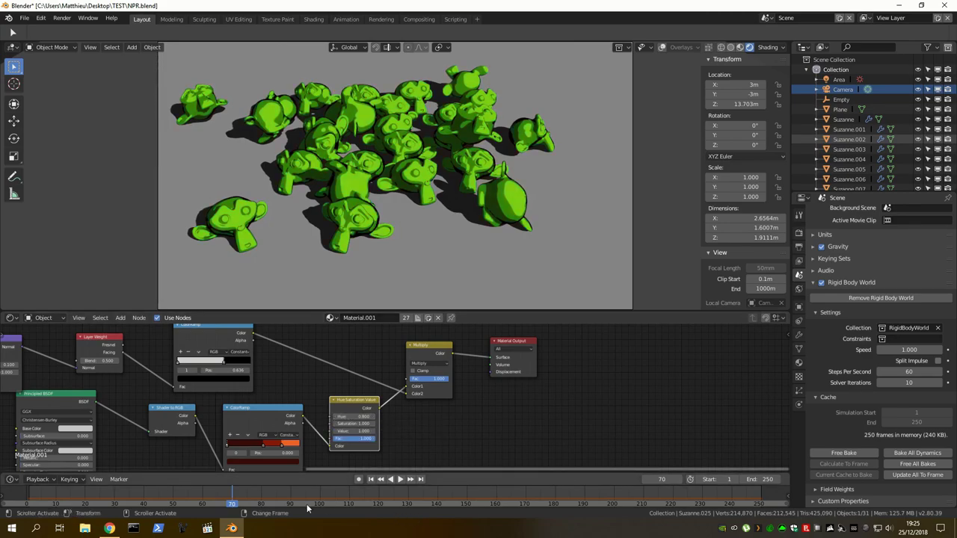
{"action": "left_click", "coordinate": [399, 480]}
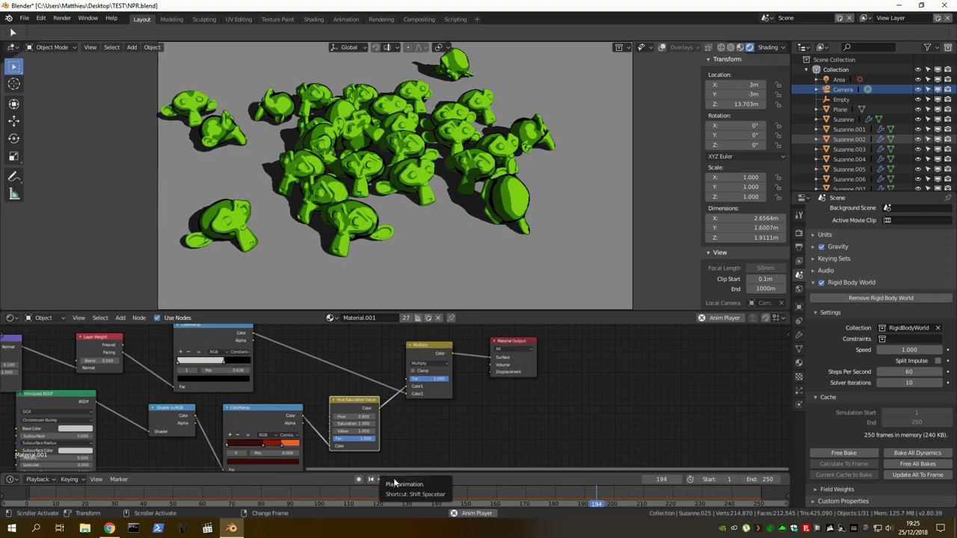
{"action": "left_click", "coordinate": [395, 480]}
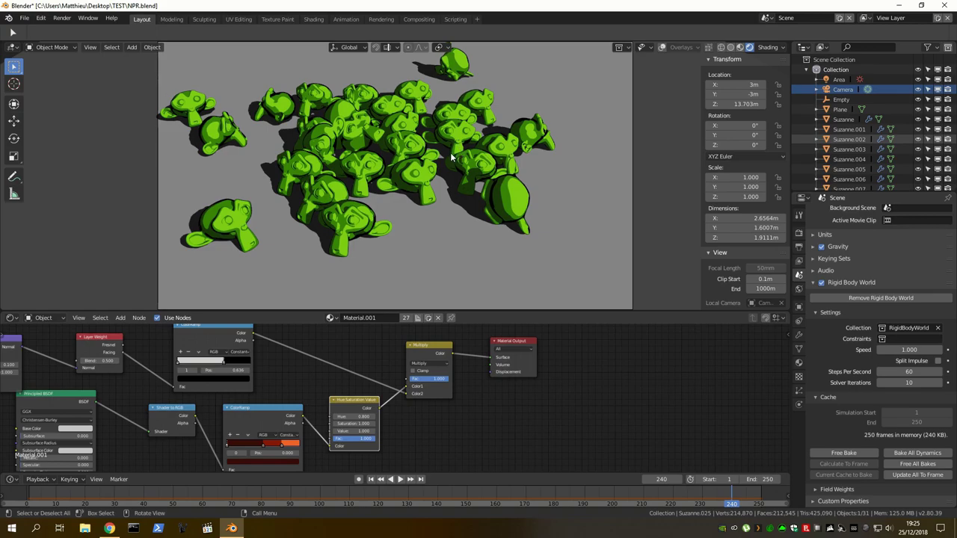
{"action": "key", "text": "F12"}
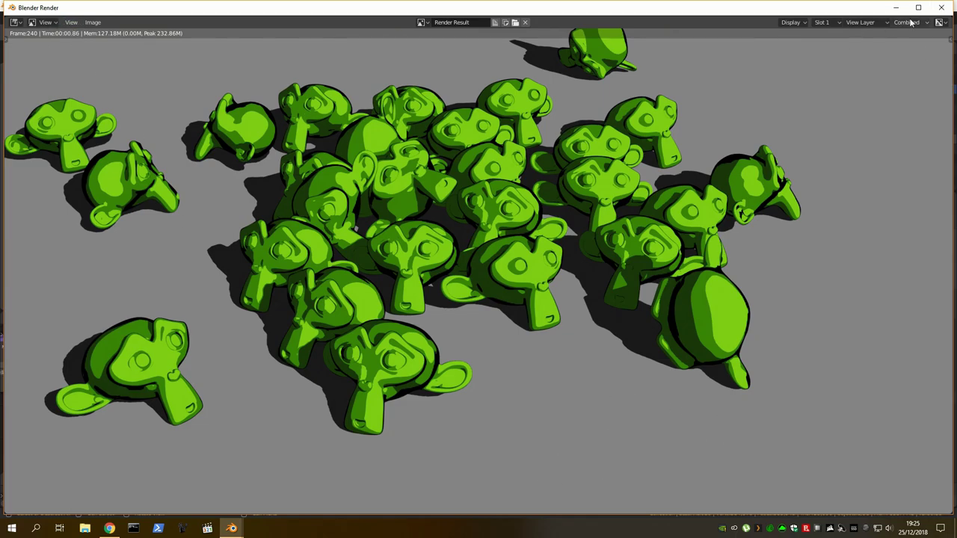
{"action": "left_click", "coordinate": [939, 7]}
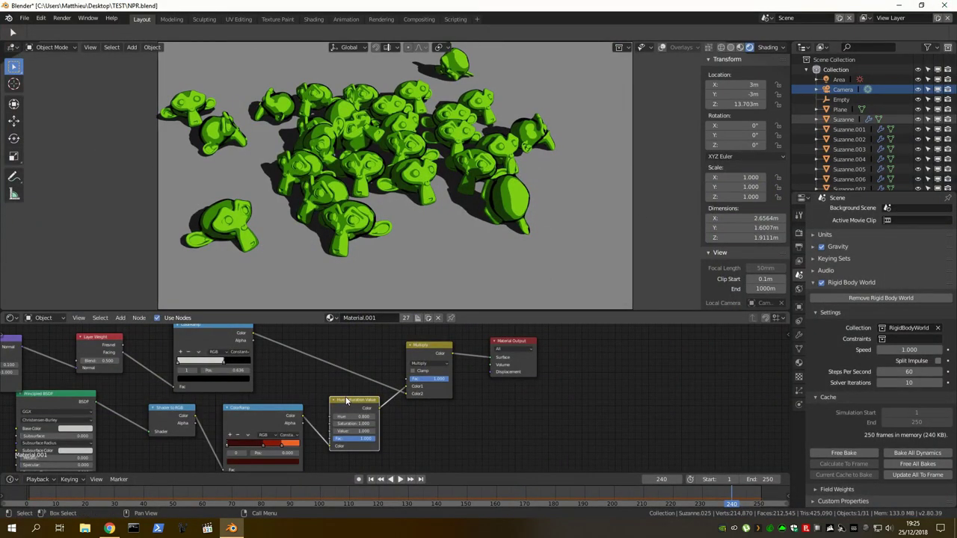
- Mute the Hue/Saturation/Value node, watch the monkeys fall and land, then rewind to frame 1
{"action": "left_click", "coordinate": [345, 401]}
{"action": "key", "text": "m"}
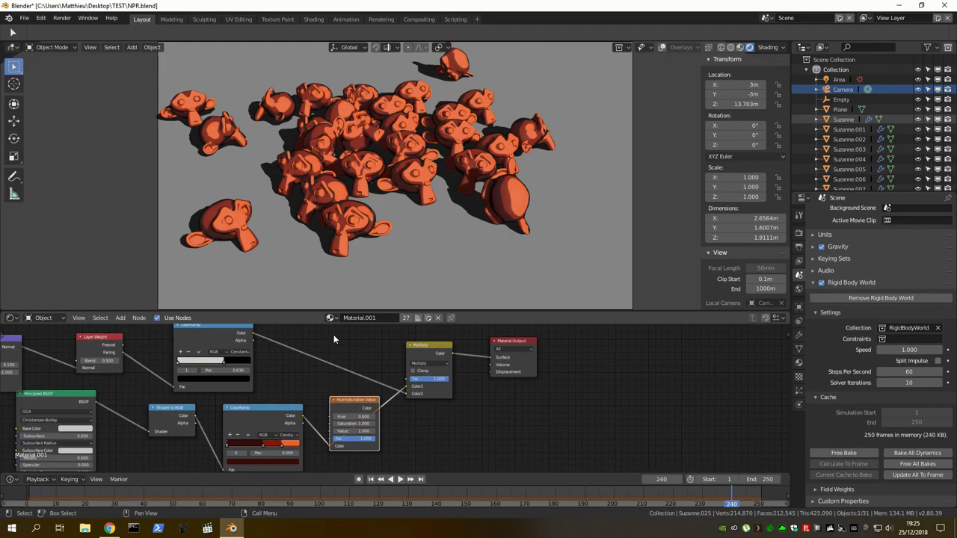
{"action": "key", "text": "space"}
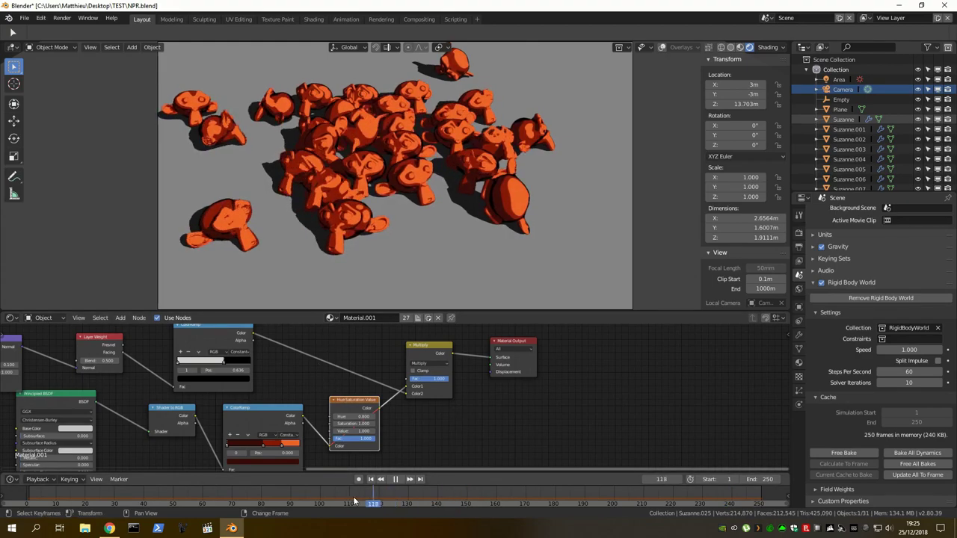
{"action": "left_click_drag", "start_coordinate": [46, 500], "coordinate": [317, 506]}
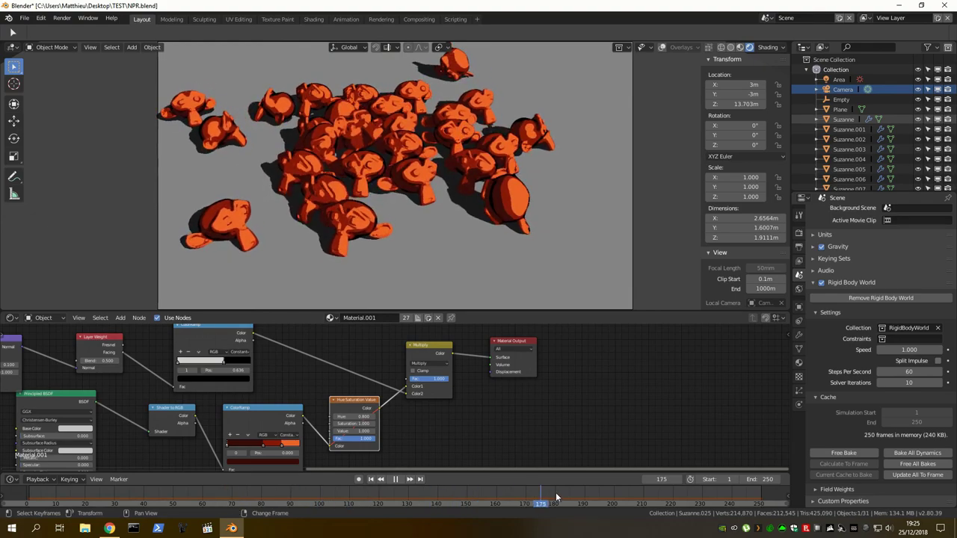
{"action": "key", "text": "space"}
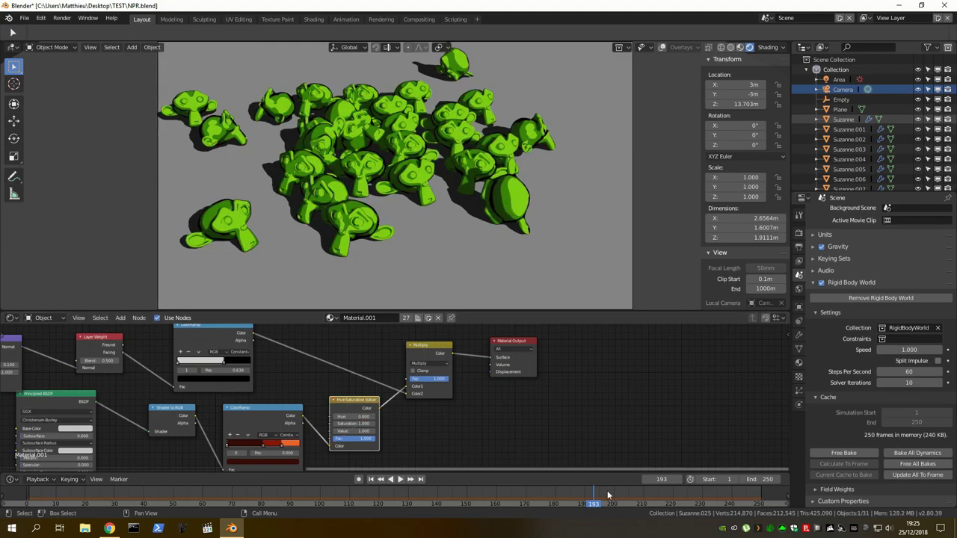
{"action": "left_click", "coordinate": [372, 480]}
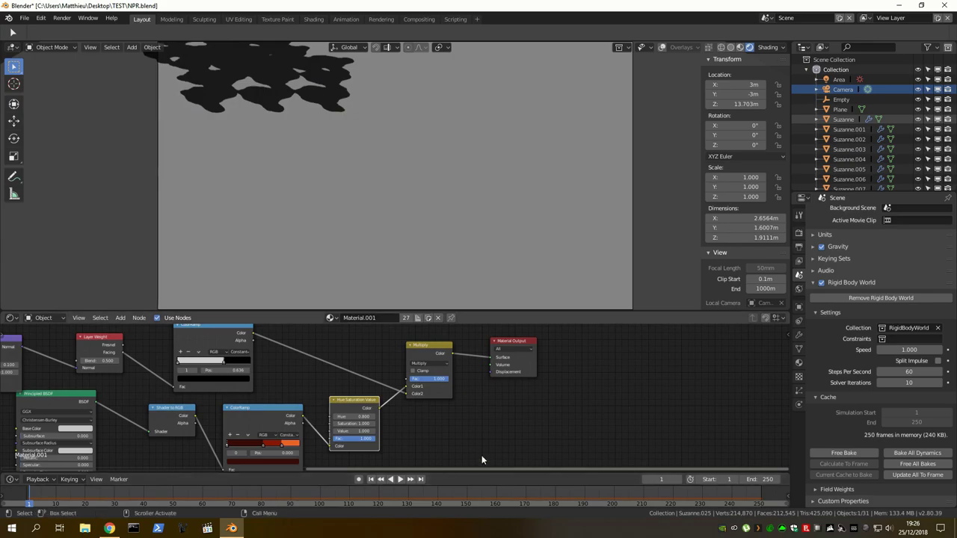
- Set the render resolution scale to 50% of 1920×1080 in the Output properties
{"action": "left_click", "coordinate": [797, 238]}
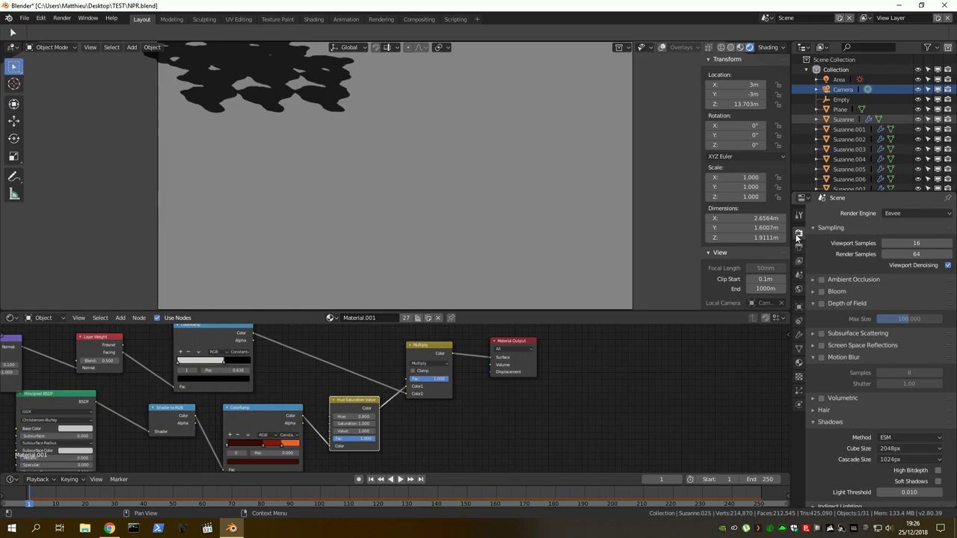
{"action": "left_click", "coordinate": [799, 248]}
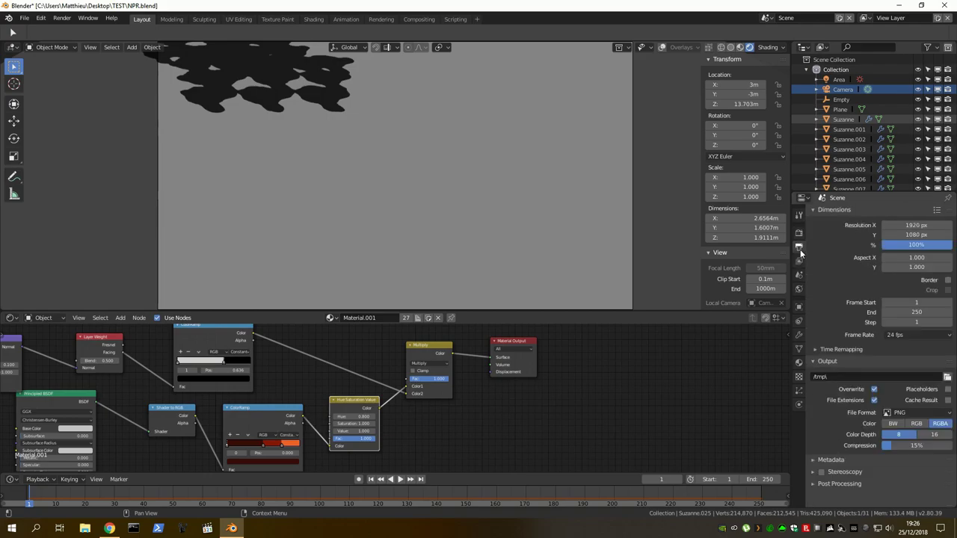
{"action": "left_click", "coordinate": [914, 247]}
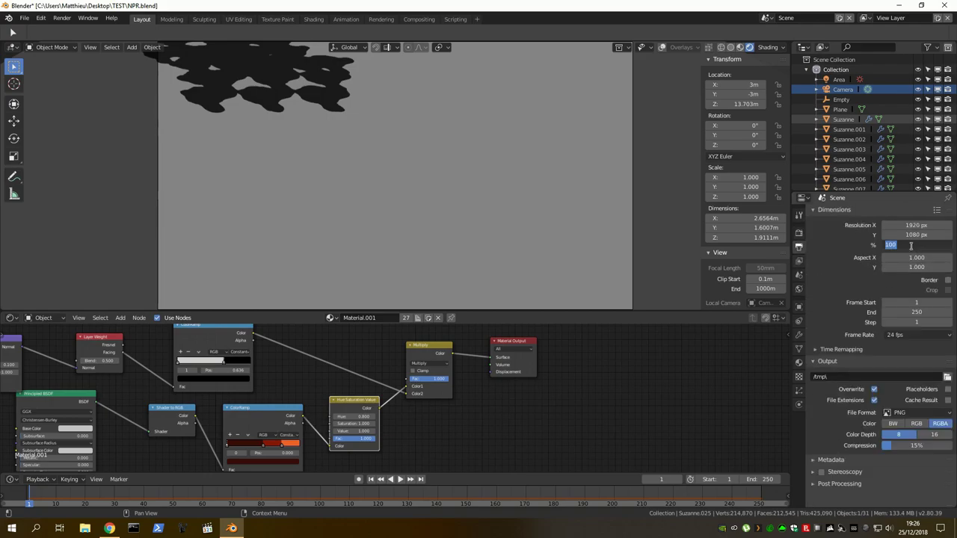
{"action": "type", "text": "50"}
{"action": "key", "text": "Return"}
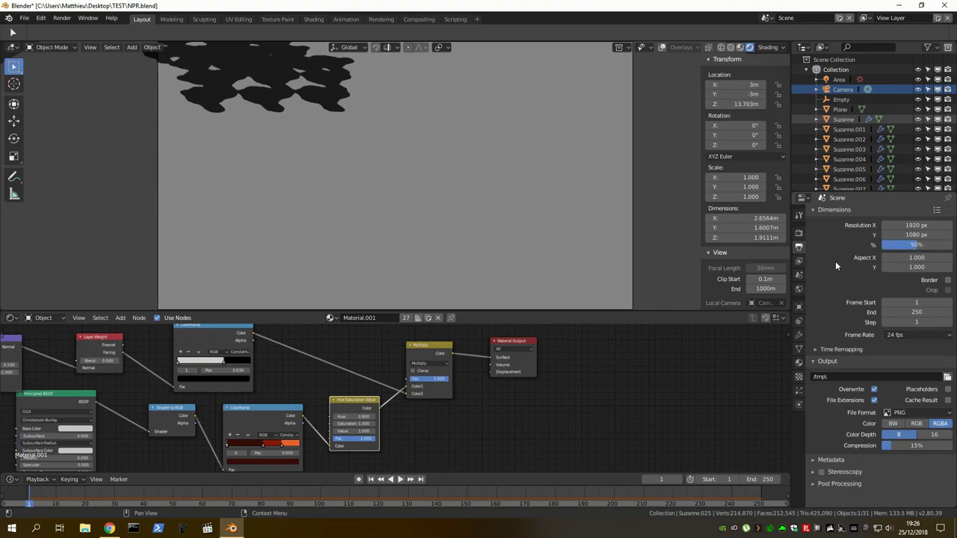
- Set the render output path to NPR.####.png in the Desktop's TEST folder
{"action": "left_click", "coordinate": [946, 377]}
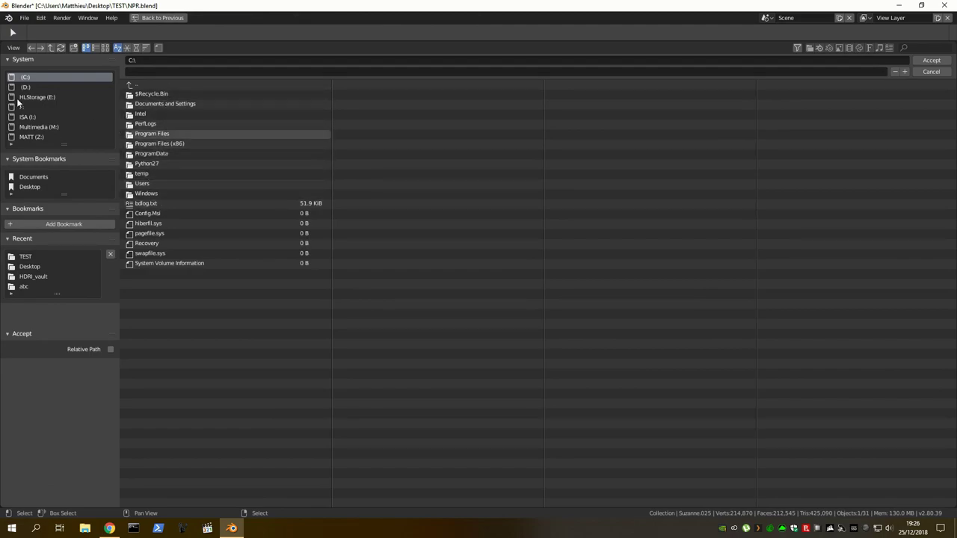
{"action": "left_click", "coordinate": [30, 187]}
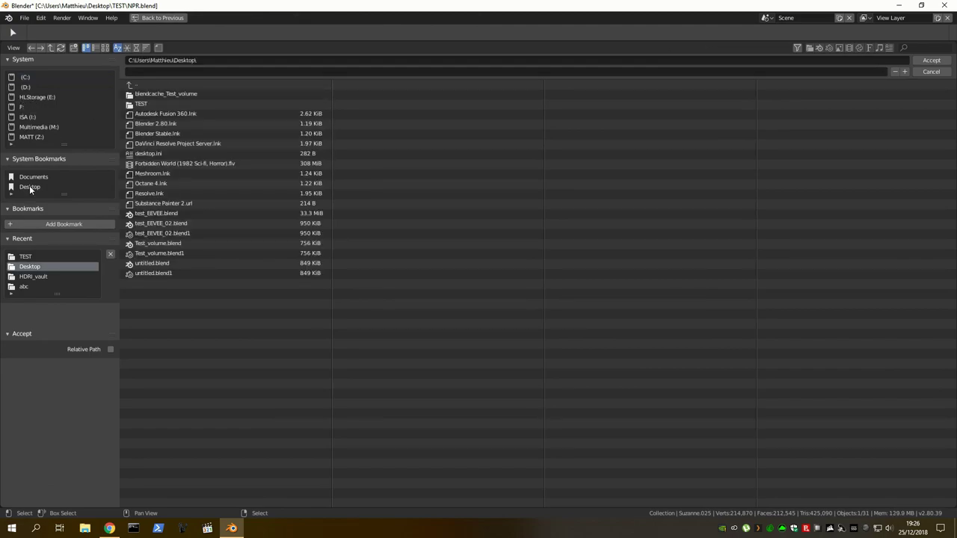
{"action": "left_click", "coordinate": [162, 105]}
{"action": "type", "text": "NPR.####.png"}
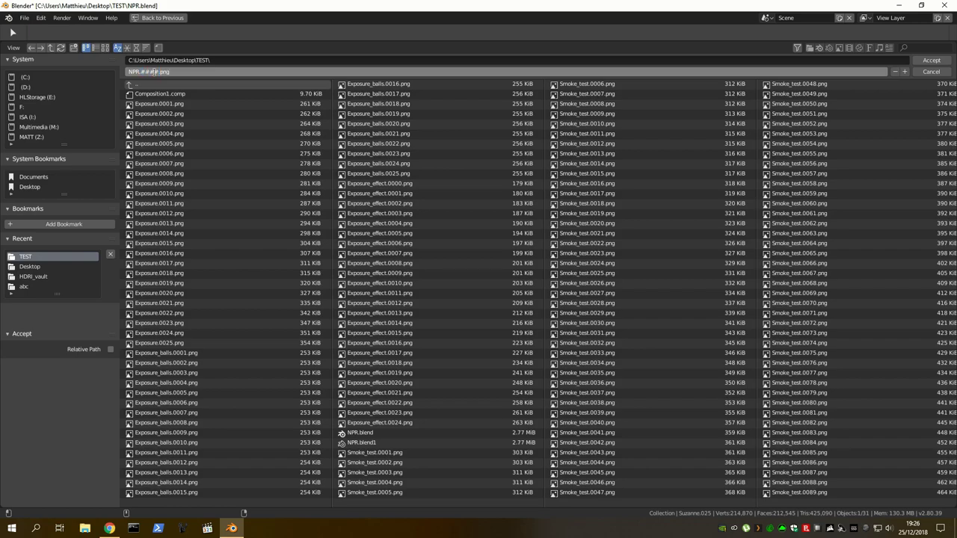
{"action": "key", "text": "Return"}
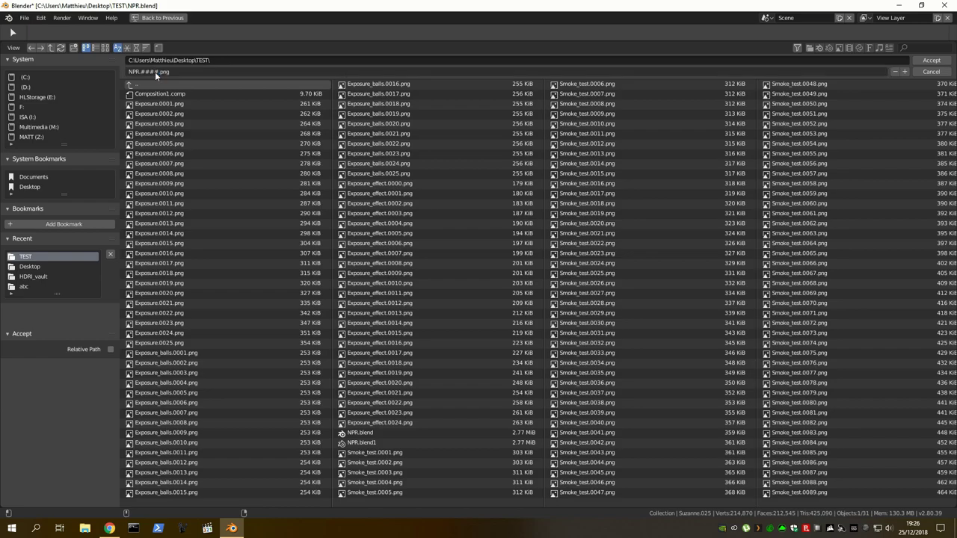
{"action": "key", "text": "Return"}
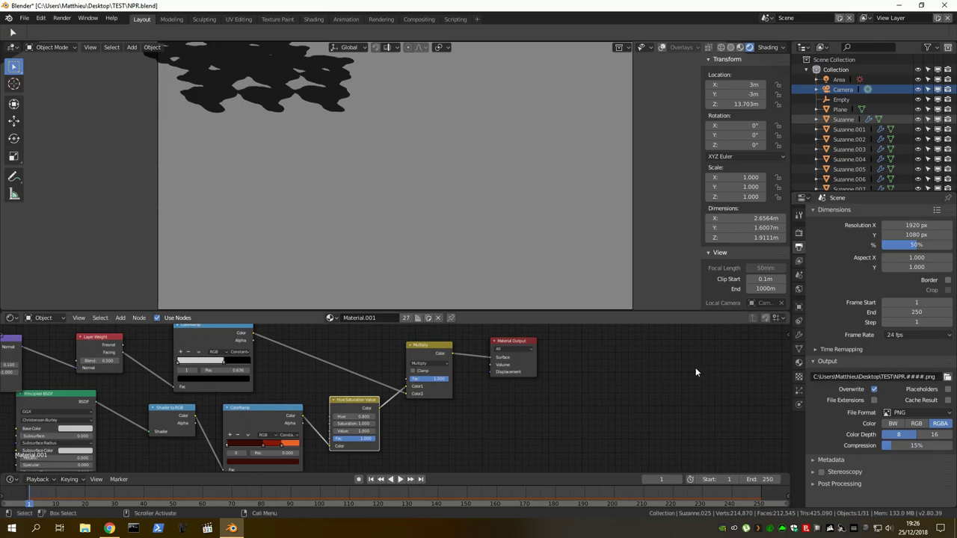
- Save NPR.blend, render the full 250-frame animation, and close the render window when finished
{"action": "key", "text": "ctrl+s"}
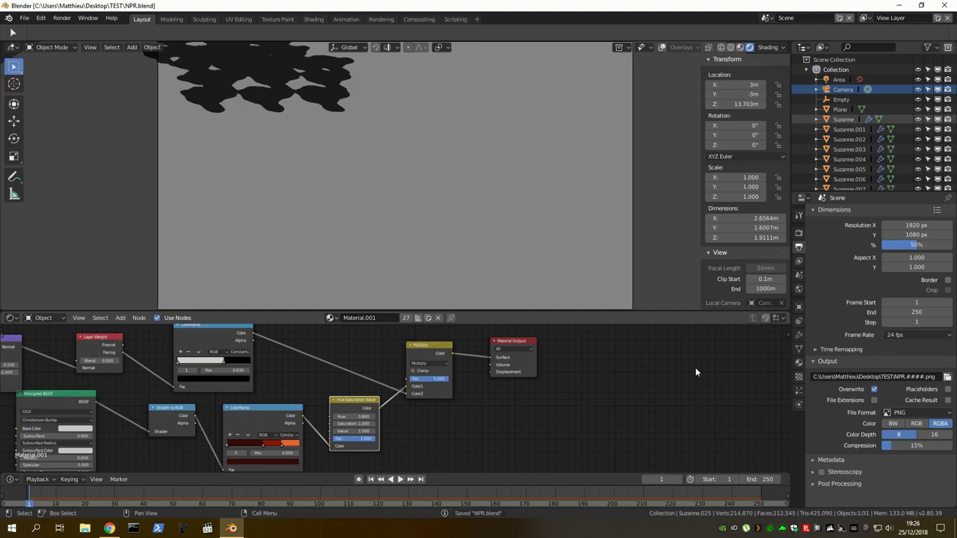
{"action": "key", "text": "ctrl+F12"}
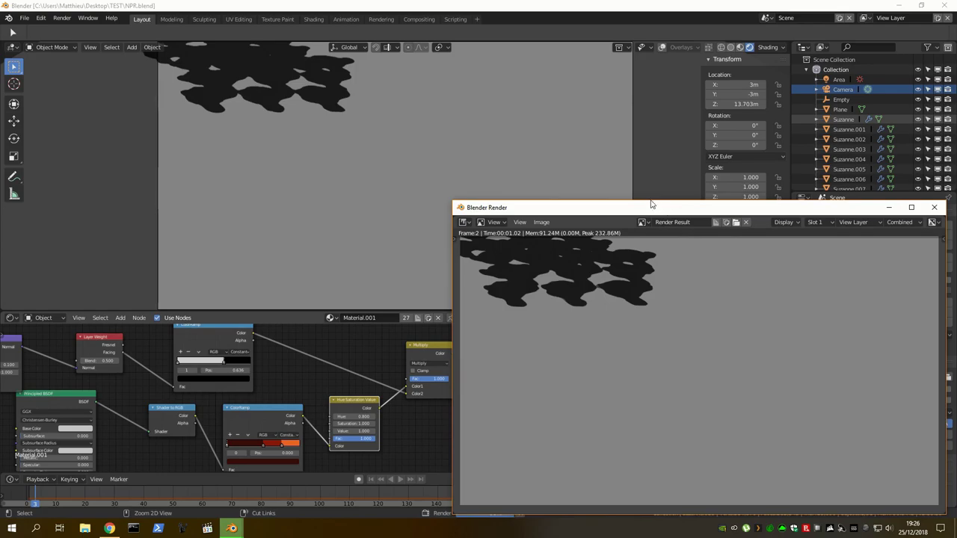
{"action": "left_click_drag", "start_coordinate": [665, 216], "coordinate": [438, 146]}
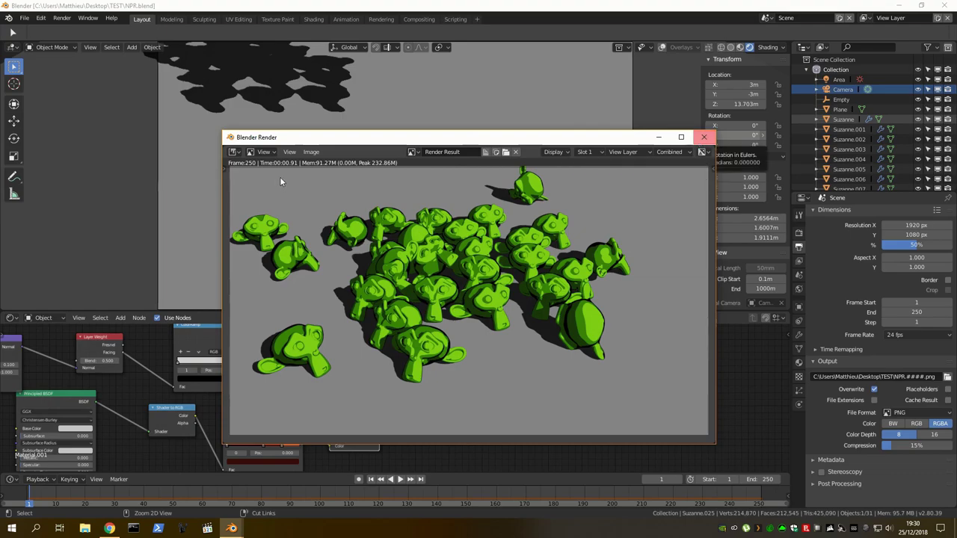
{"action": "left_click", "coordinate": [658, 138]}
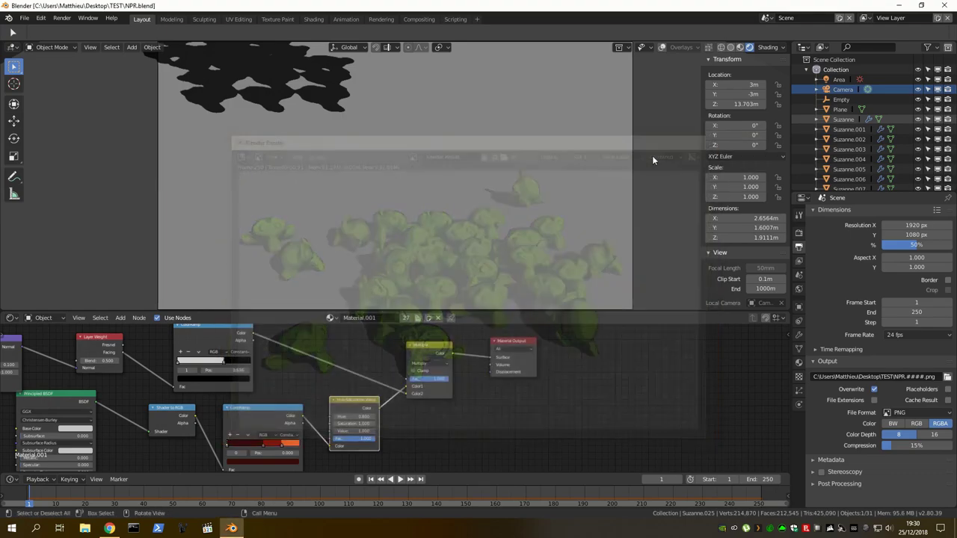
- Open Bureau > TEST in File Explorer and drag an NPR render frame into djv_view
{"action": "left_click", "coordinate": [86, 528]}
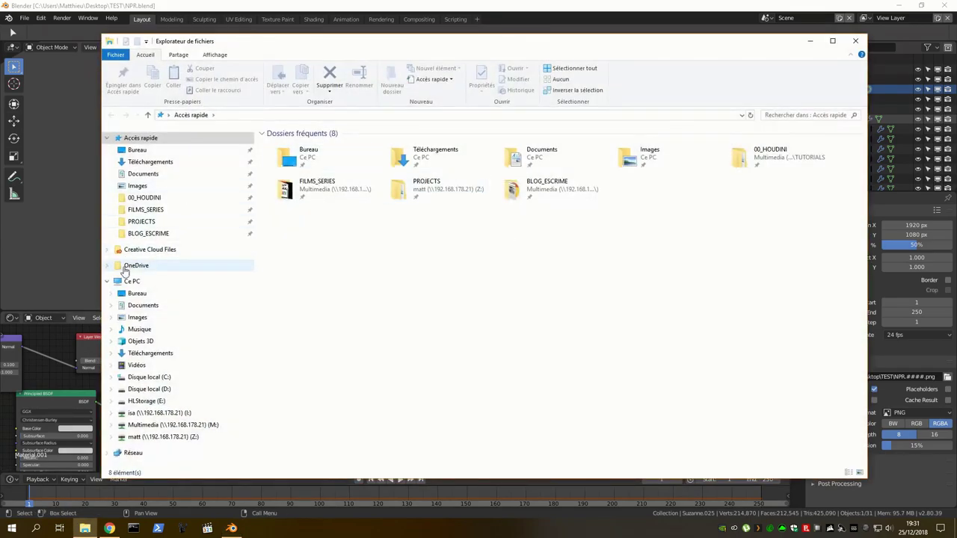
{"action": "left_click", "coordinate": [317, 153]}
{"action": "double_click", "coordinate": [316, 153]}
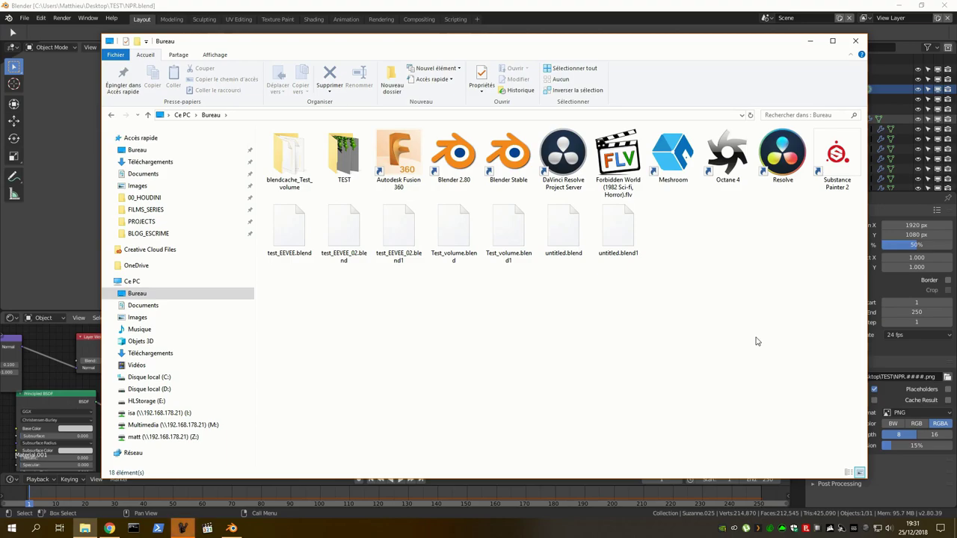
{"action": "double_click", "coordinate": [344, 158]}
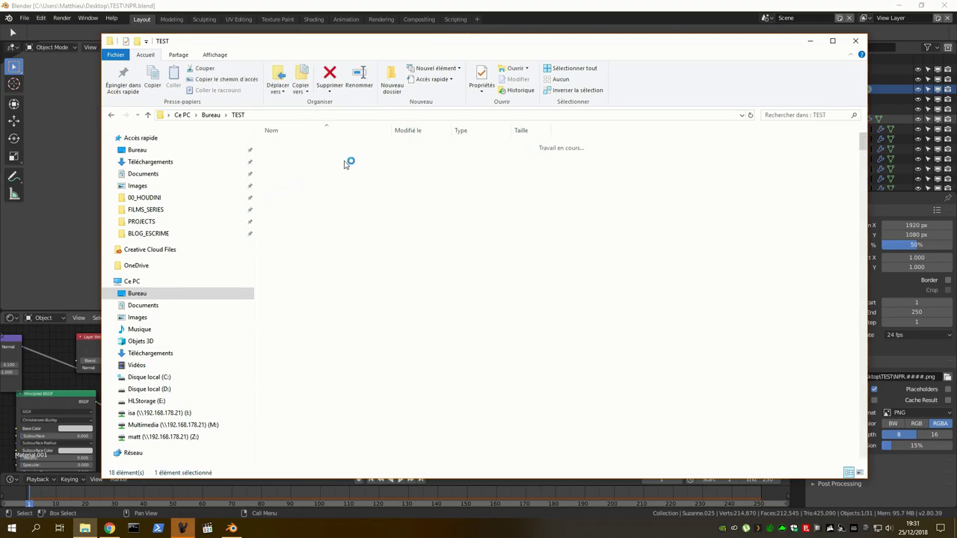
{"action": "left_click_drag", "start_coordinate": [565, 46], "coordinate": [850, 28]}
{"action": "scroll", "coordinate": [697, 383], "scroll_direction": "down", "scroll_amount": 10}
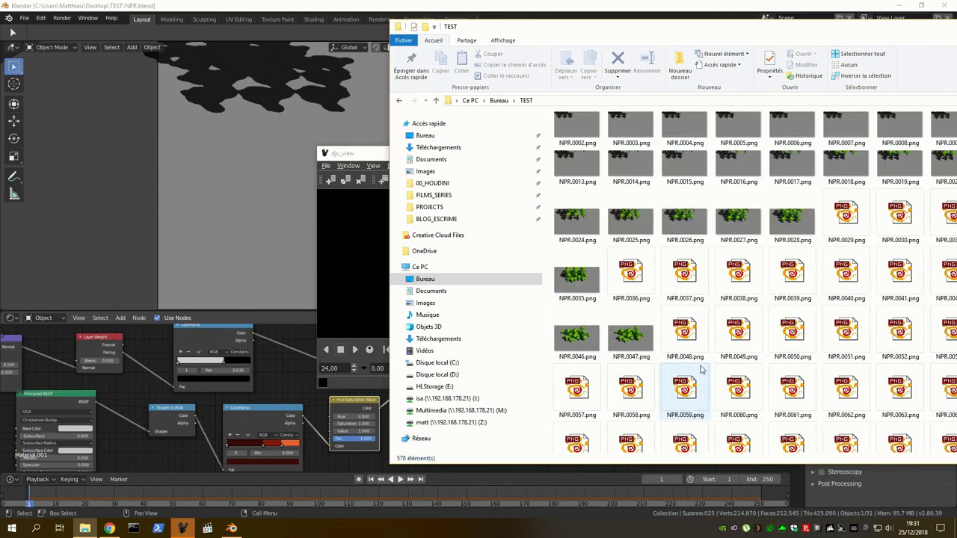
{"action": "scroll", "coordinate": [701, 372], "scroll_direction": "up", "scroll_amount": 8}
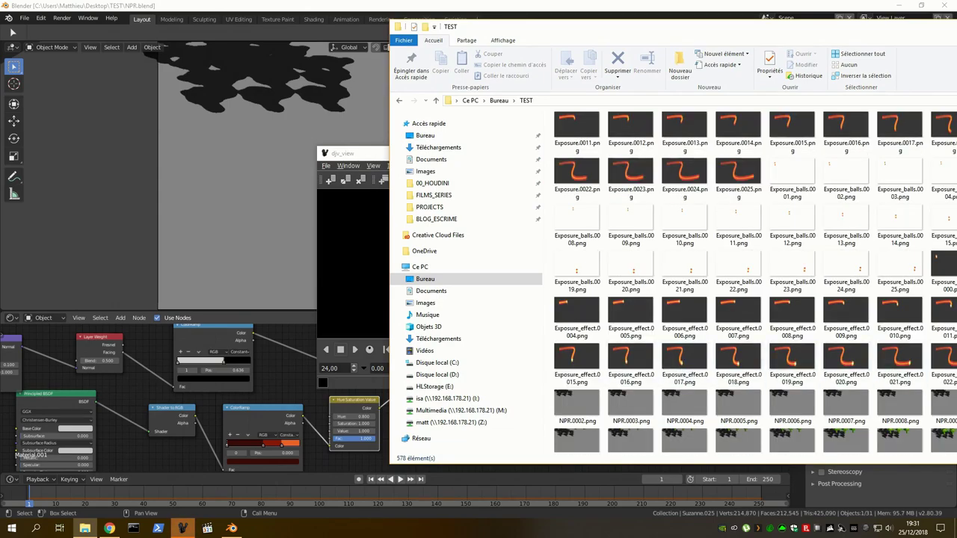
{"action": "left_click_drag", "start_coordinate": [576, 419], "coordinate": [355, 252]}
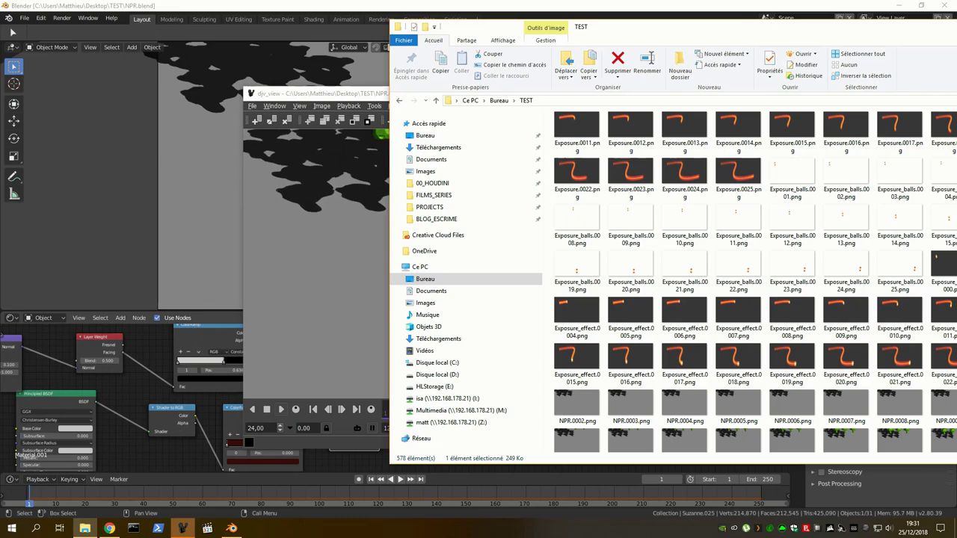